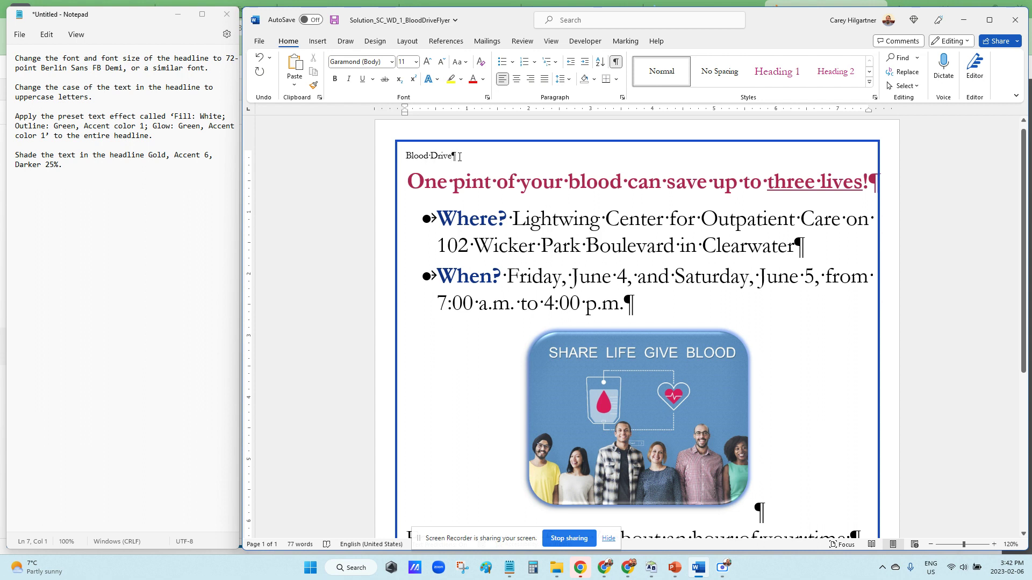
Format the Blood Drive headline as 72-pt Berlin Sans FB Demi and center it.
left_click_drag(460, 156, 404, 156)
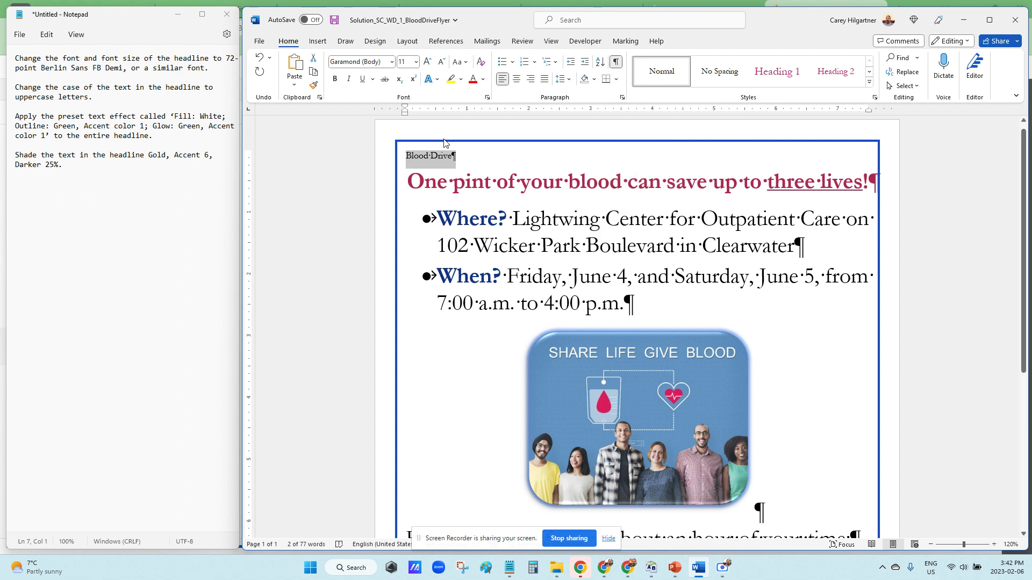
left_click(392, 63)
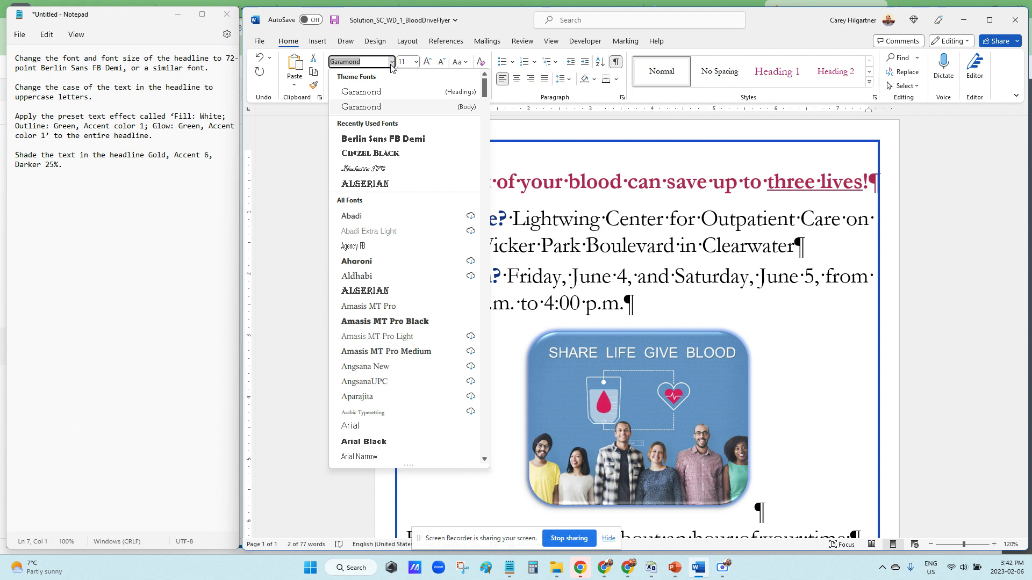
left_click(376, 144)
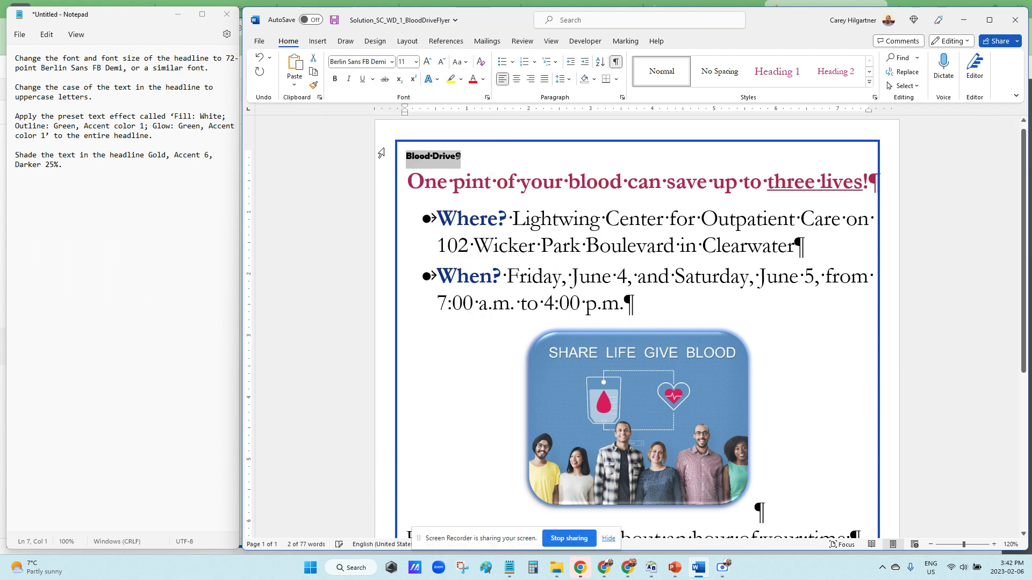
left_click(416, 63)
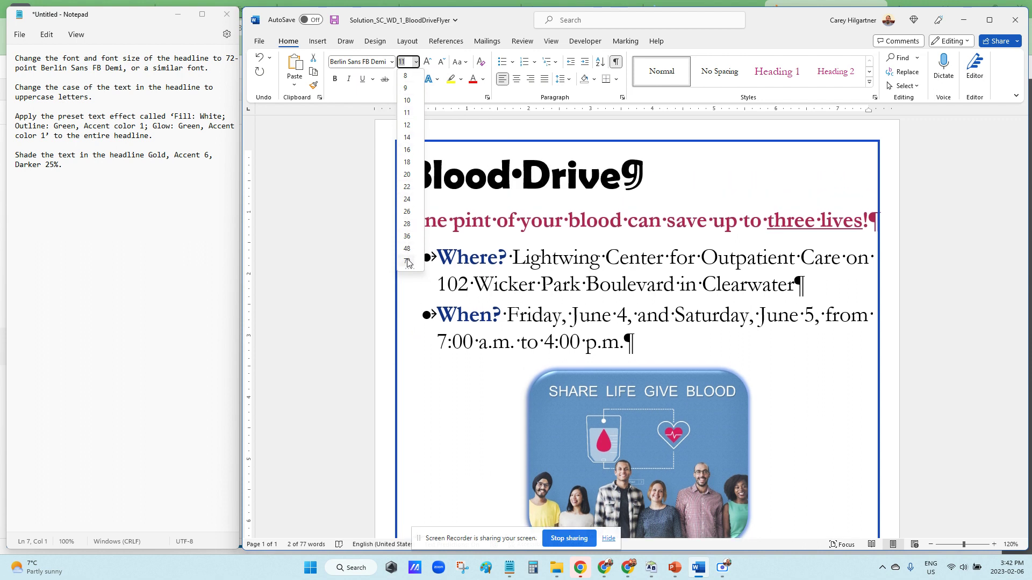
left_click(407, 261)
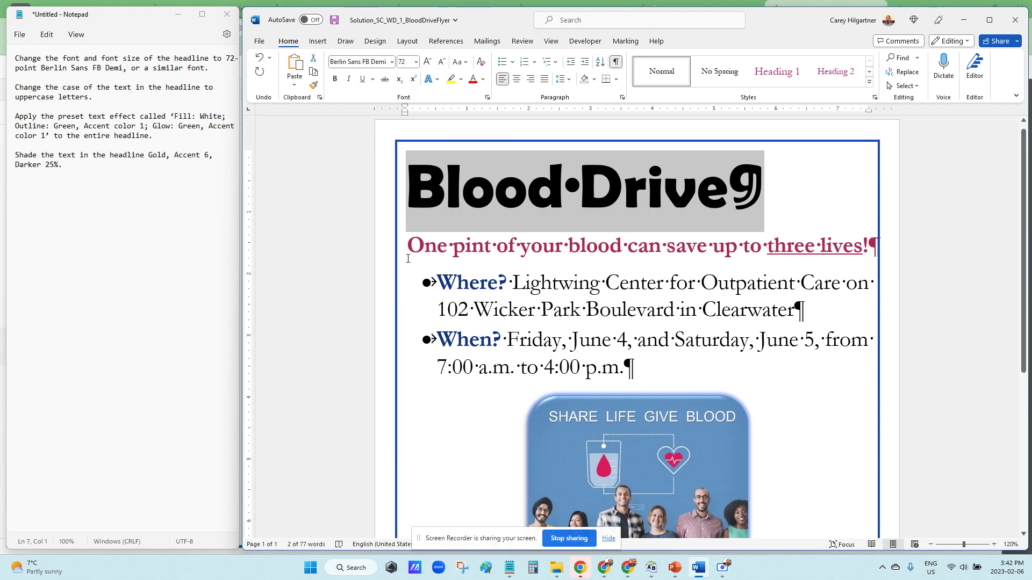
left_click(516, 80)
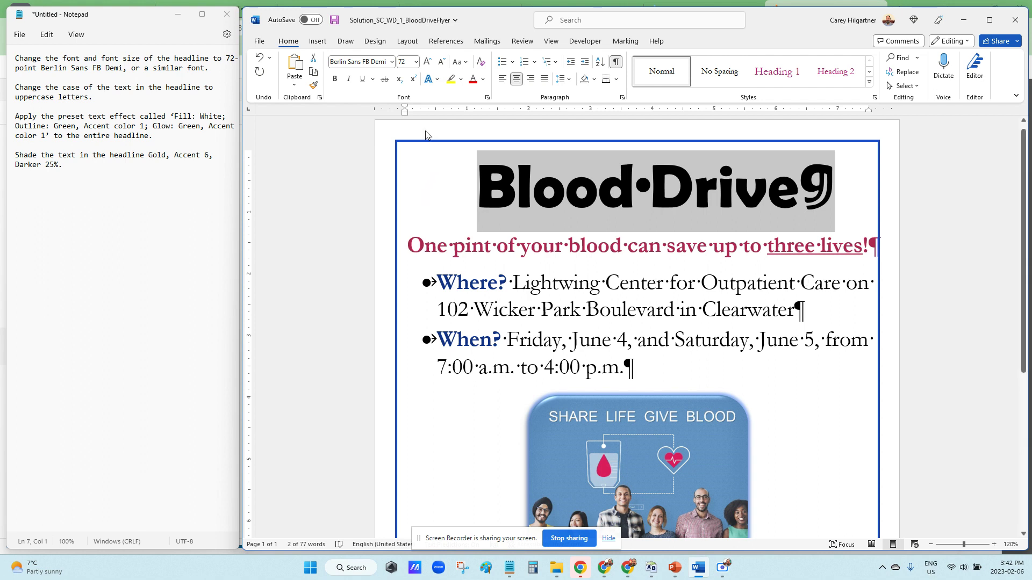
Change the headline's case to UPPERCASE so it reads BLOOD DRIVE.
left_click(460, 62)
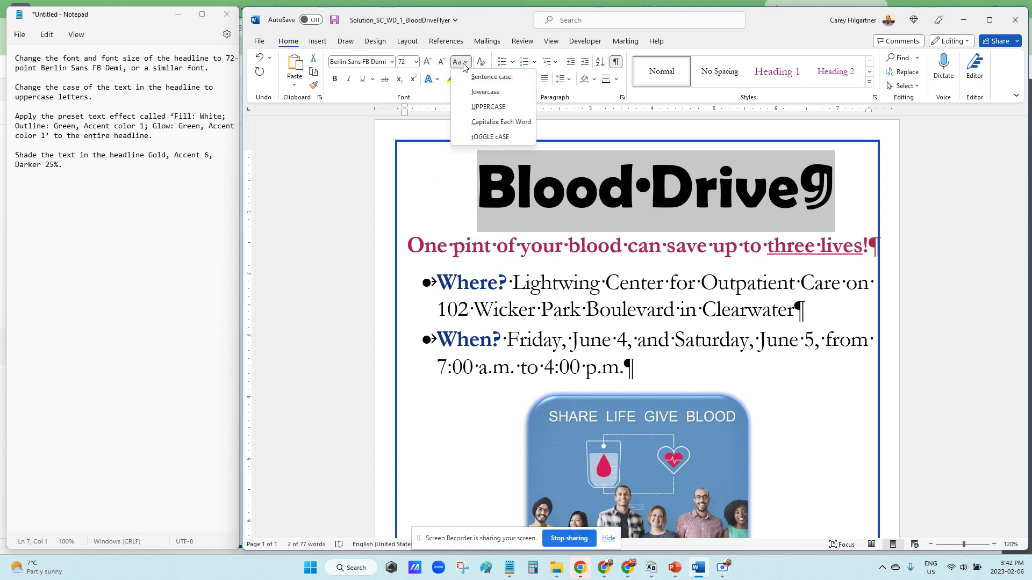
left_click(484, 108)
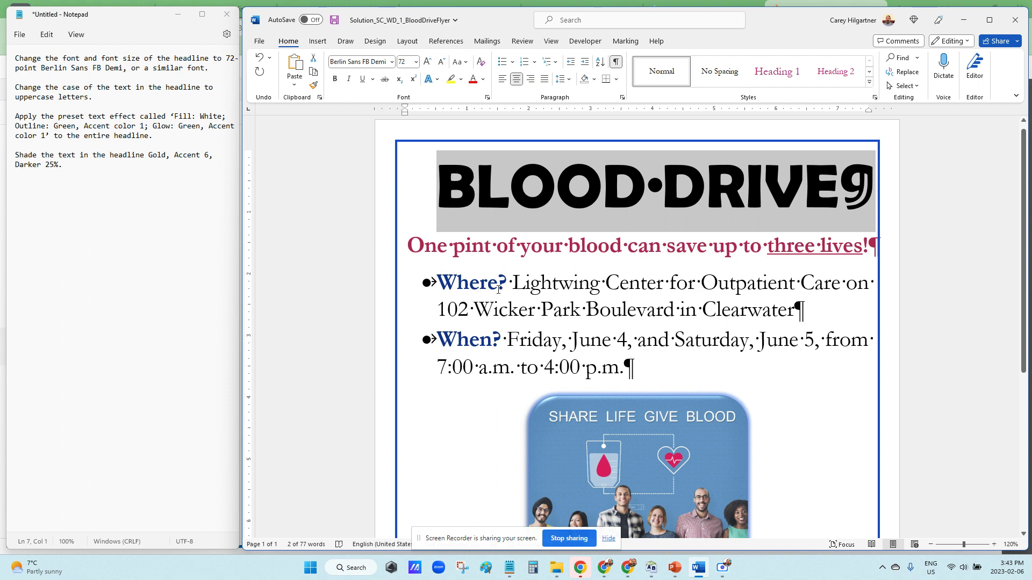
left_click(499, 286)
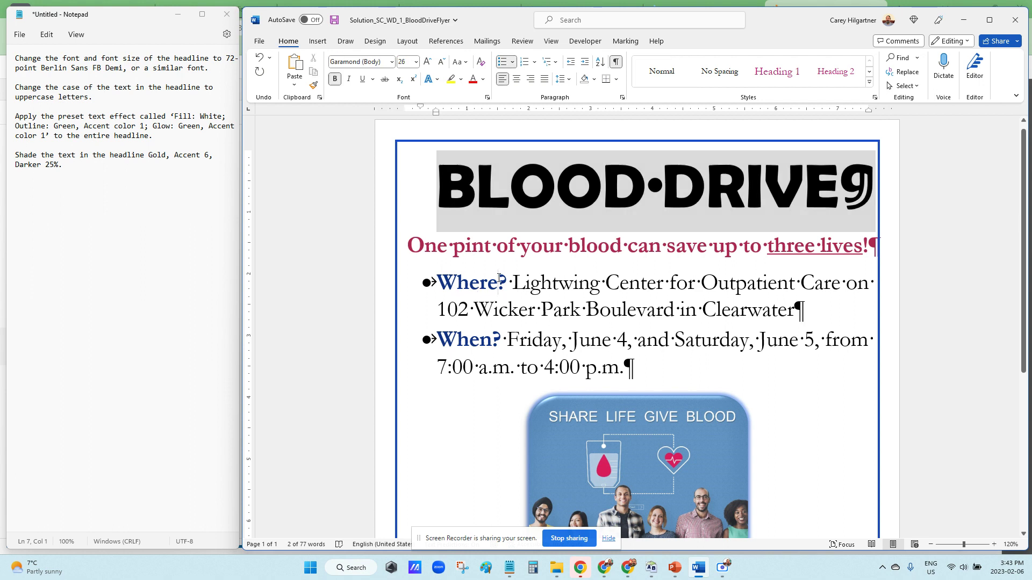
left_click(436, 81)
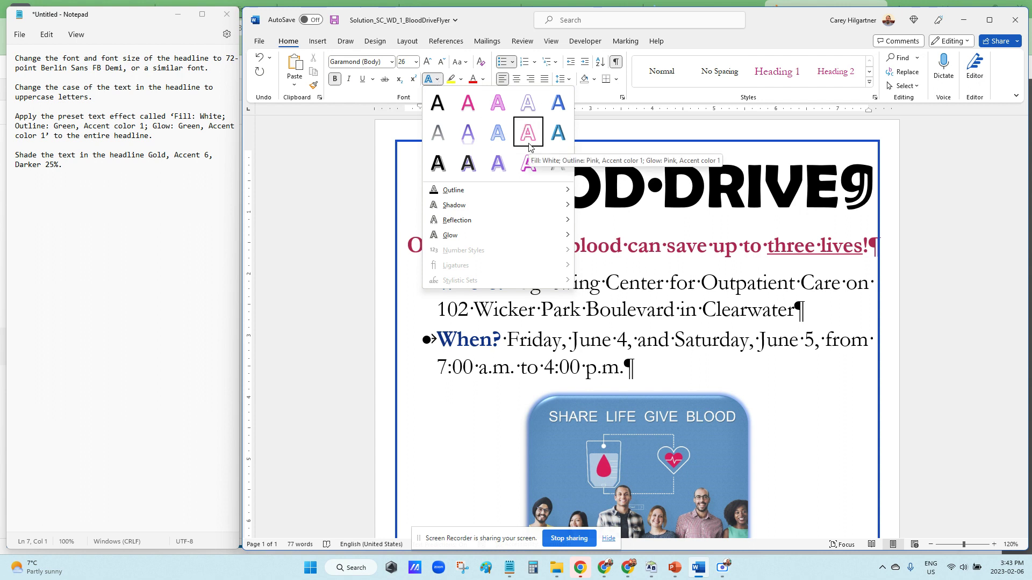
left_click(677, 149)
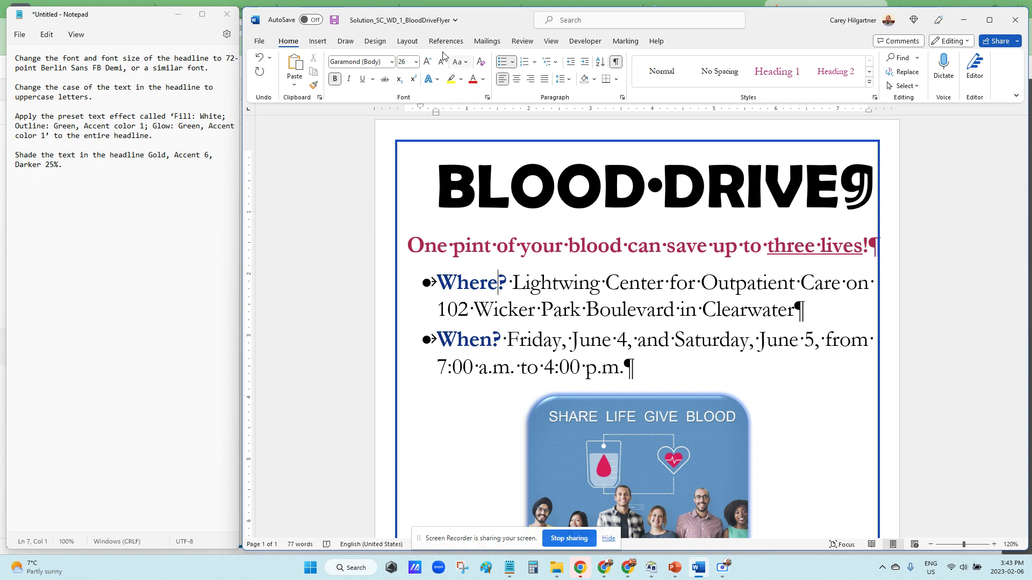
left_click(374, 41)
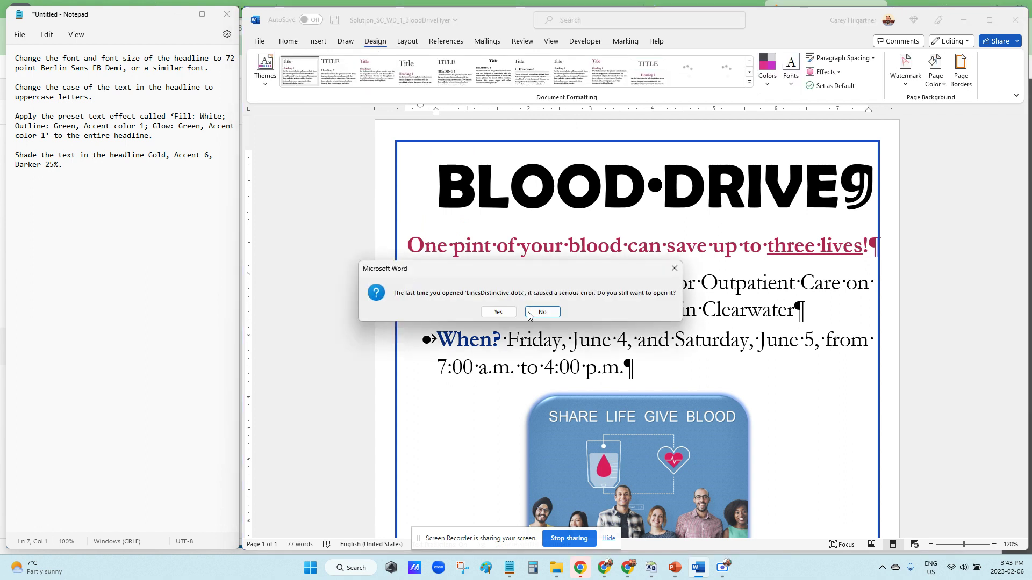
left_click(538, 311)
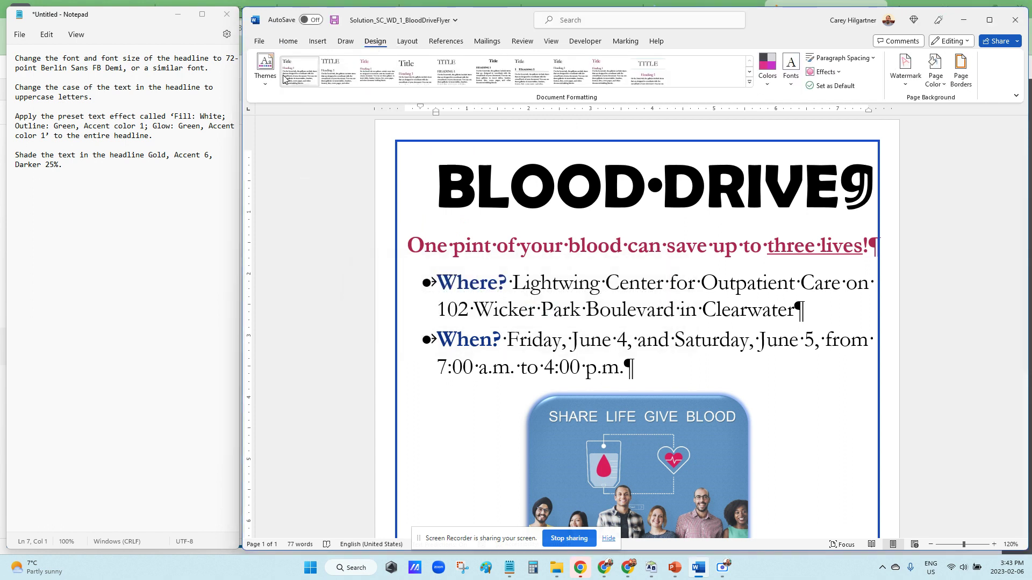
left_click(266, 76)
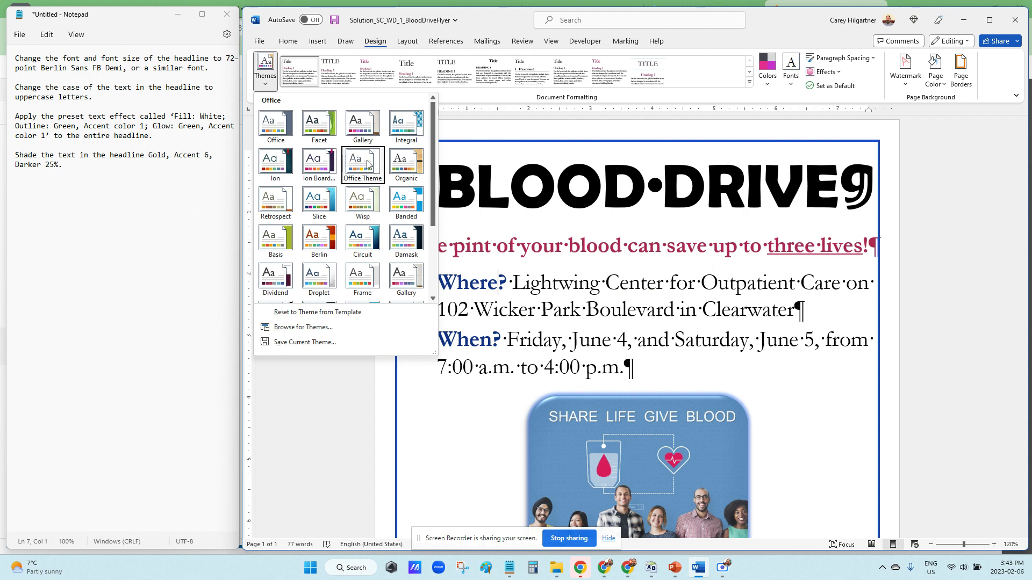
left_click(399, 163)
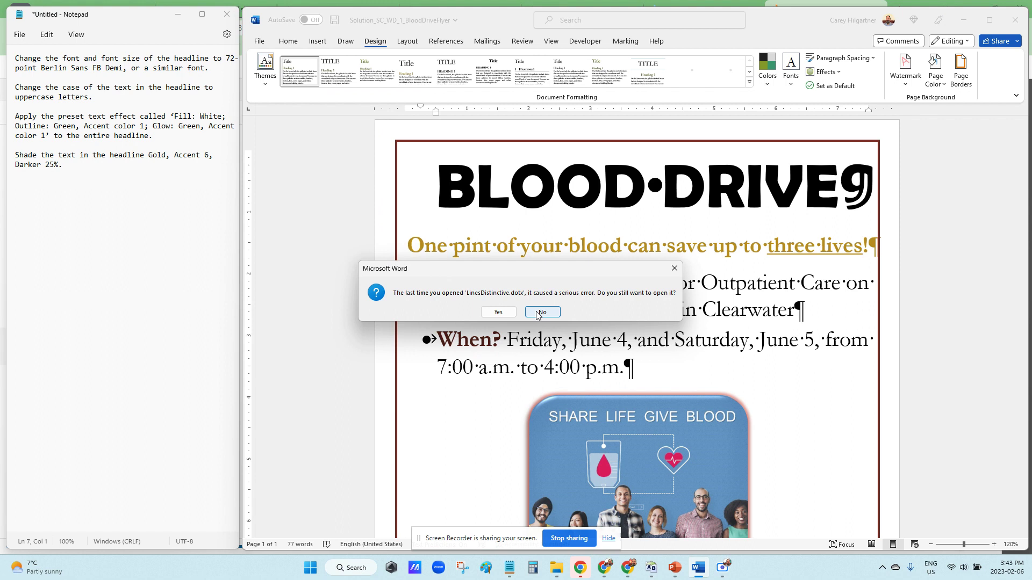
left_click(538, 313)
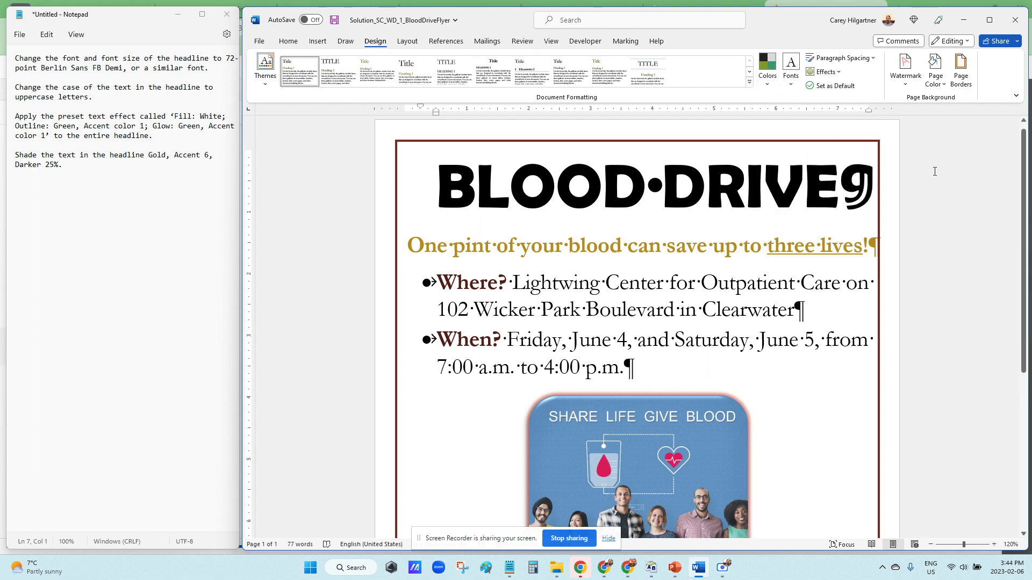
left_click(266, 73)
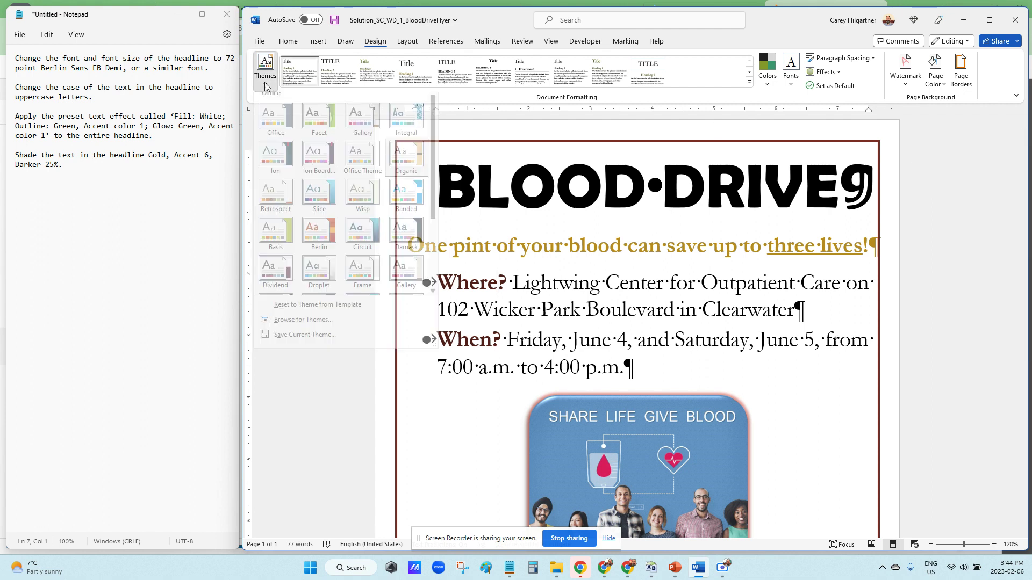
left_click(984, 203)
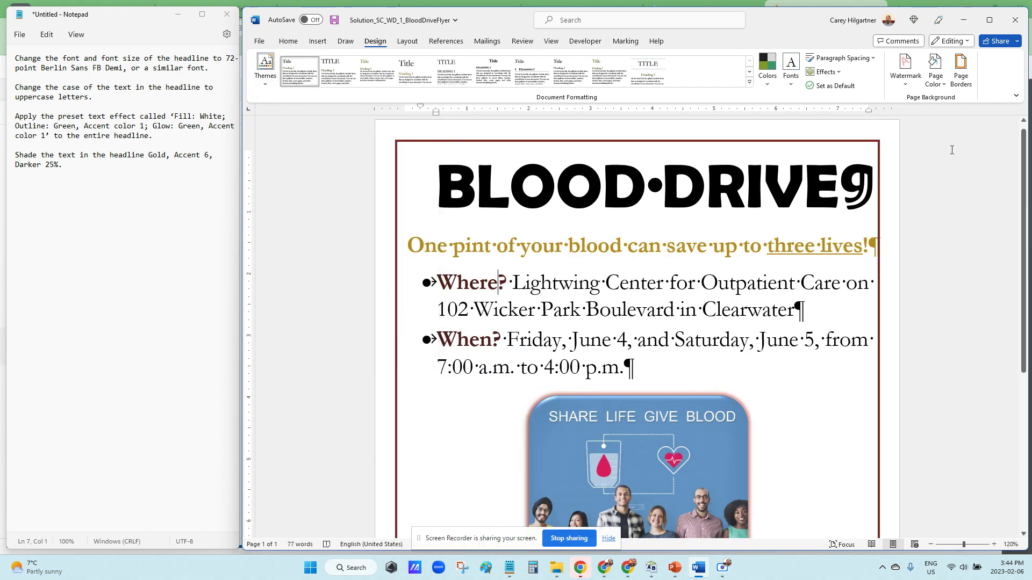
left_click(766, 74)
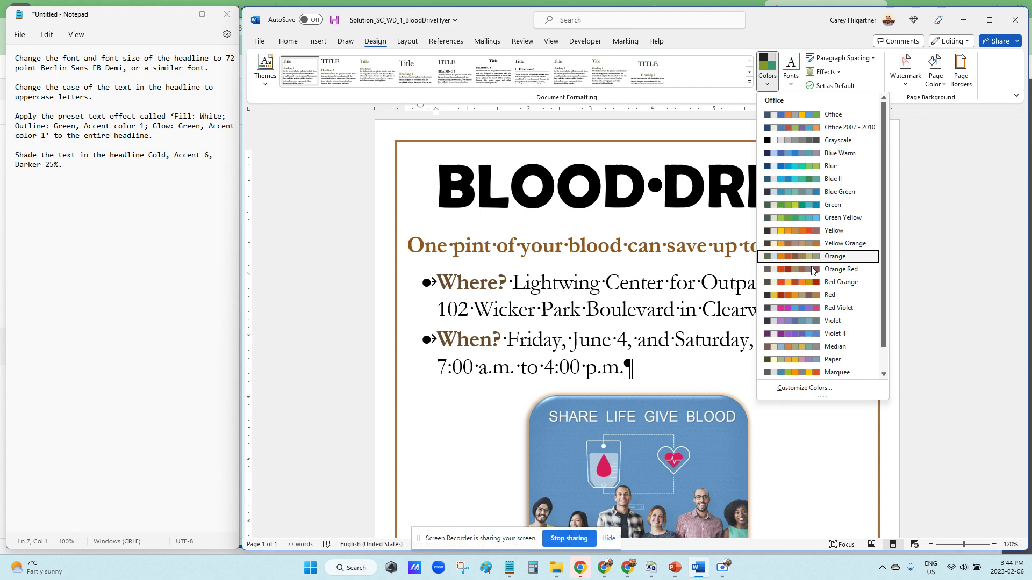
left_click(893, 224)
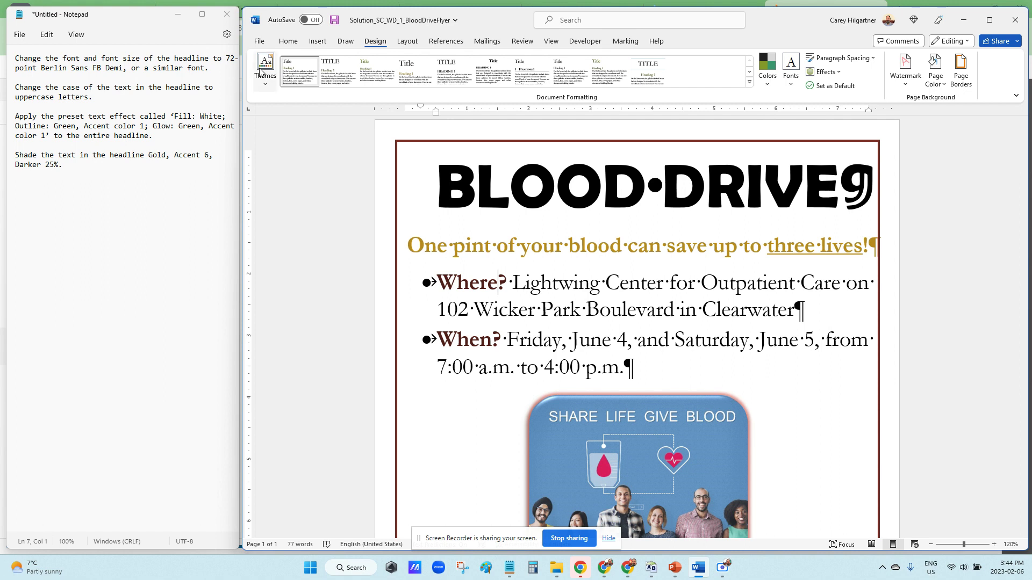
left_click(308, 77)
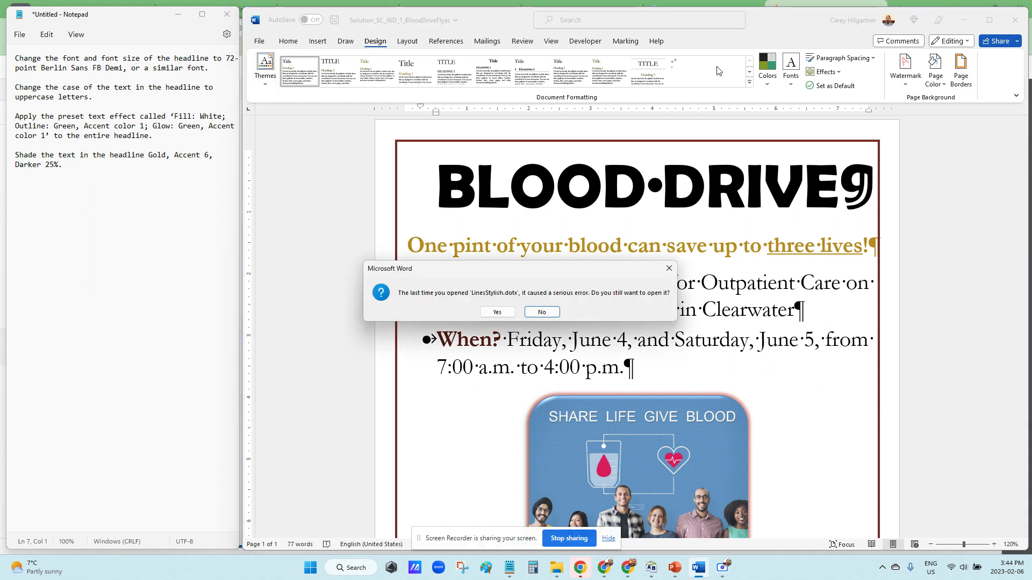
left_click(556, 313)
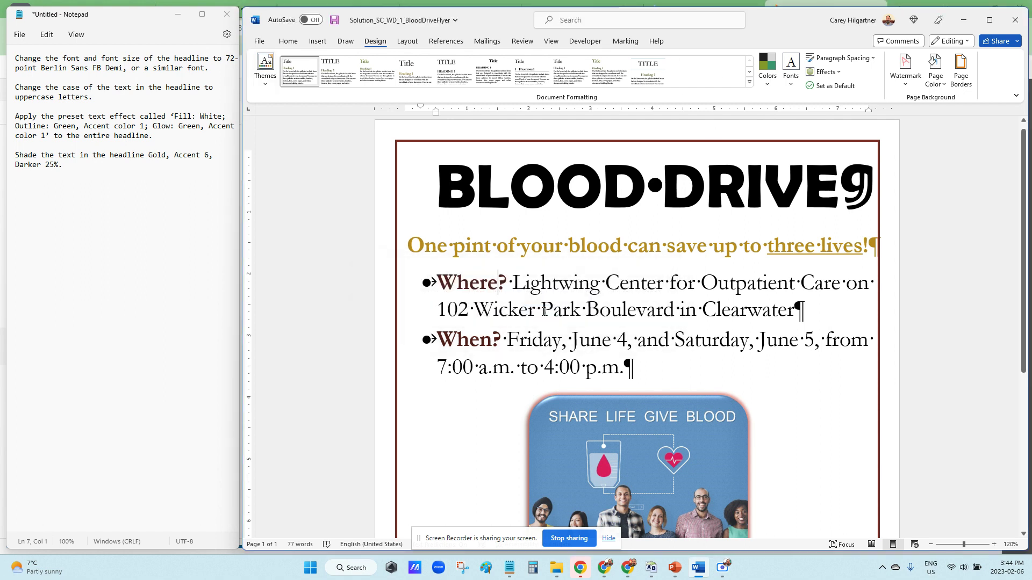
left_click(770, 86)
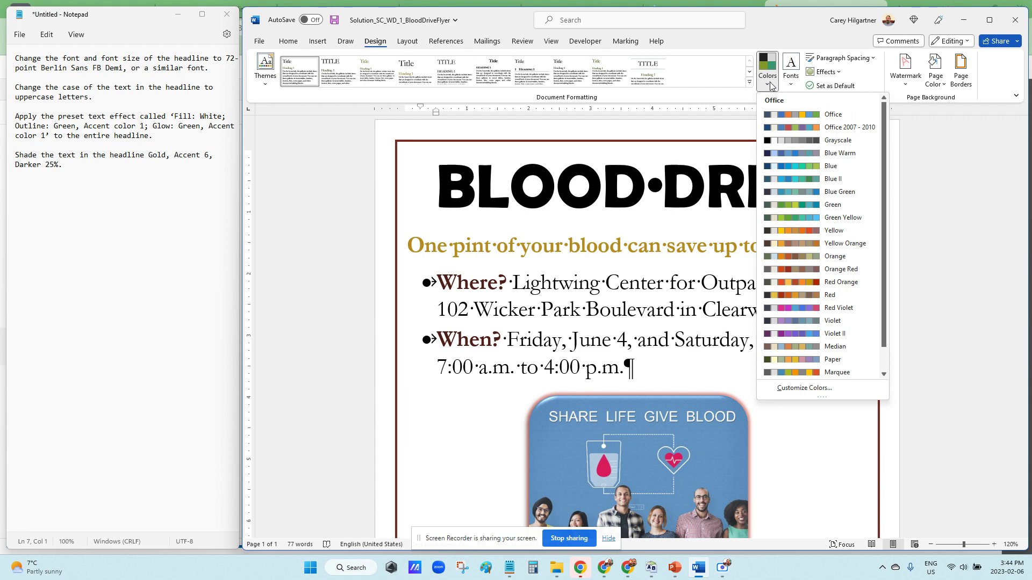
left_click(768, 65)
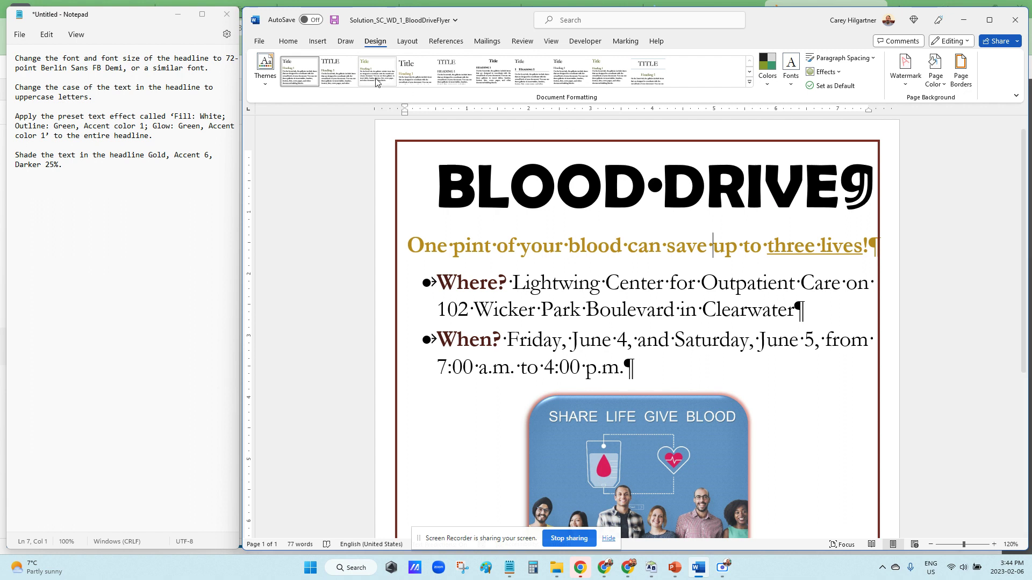
Give the BLOOD DRIVE headline the white-fill, green-outline, green-glow text effect.
left_click(288, 40)
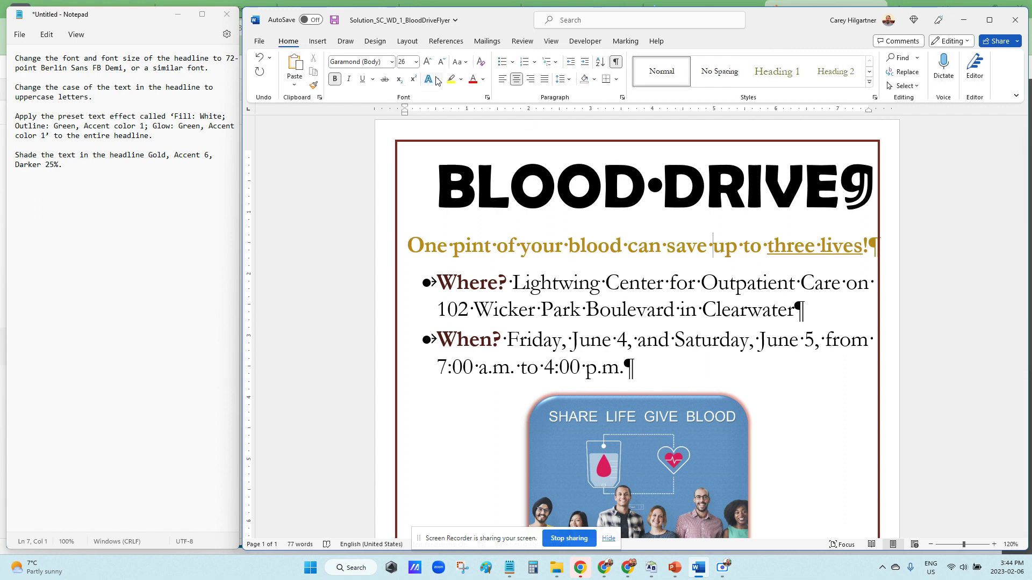
left_click(436, 79)
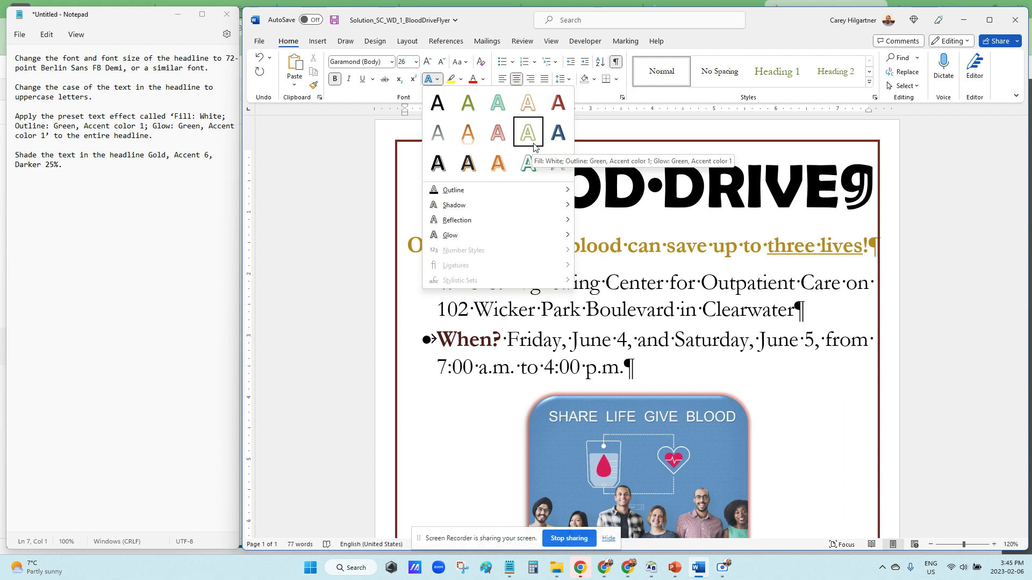
key("Escape")
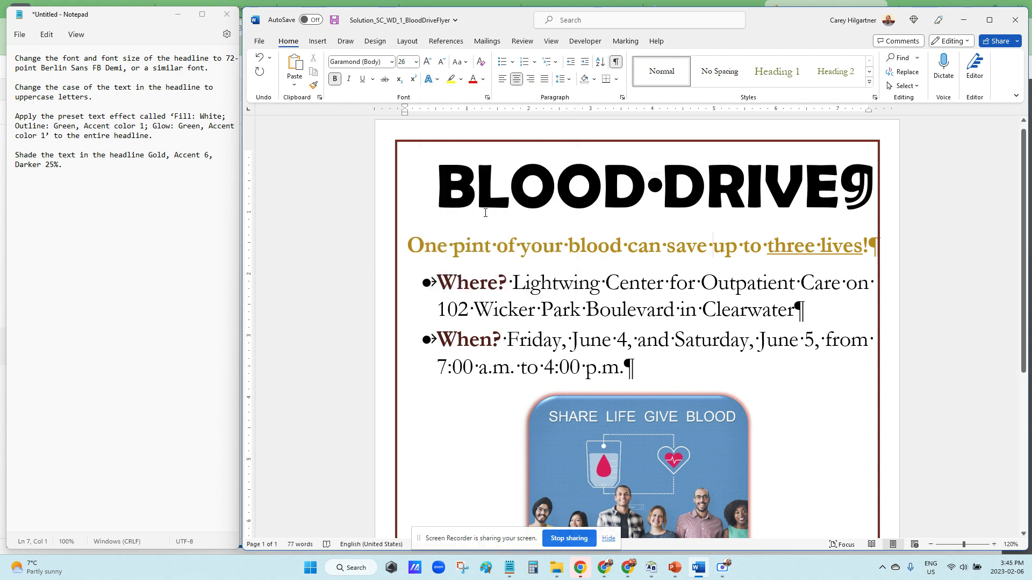
left_click_drag(446, 190, 875, 193)
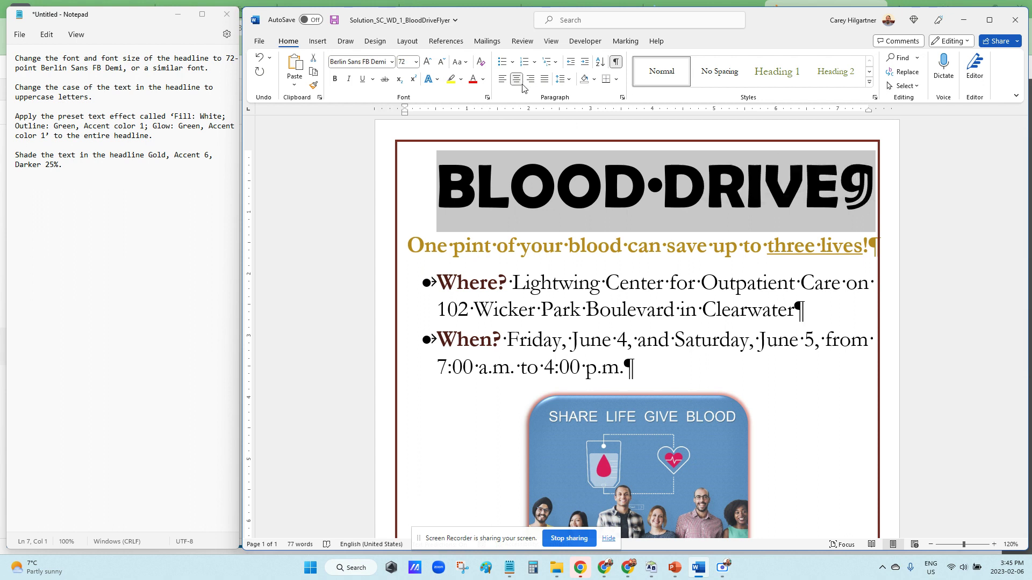
left_click(436, 79)
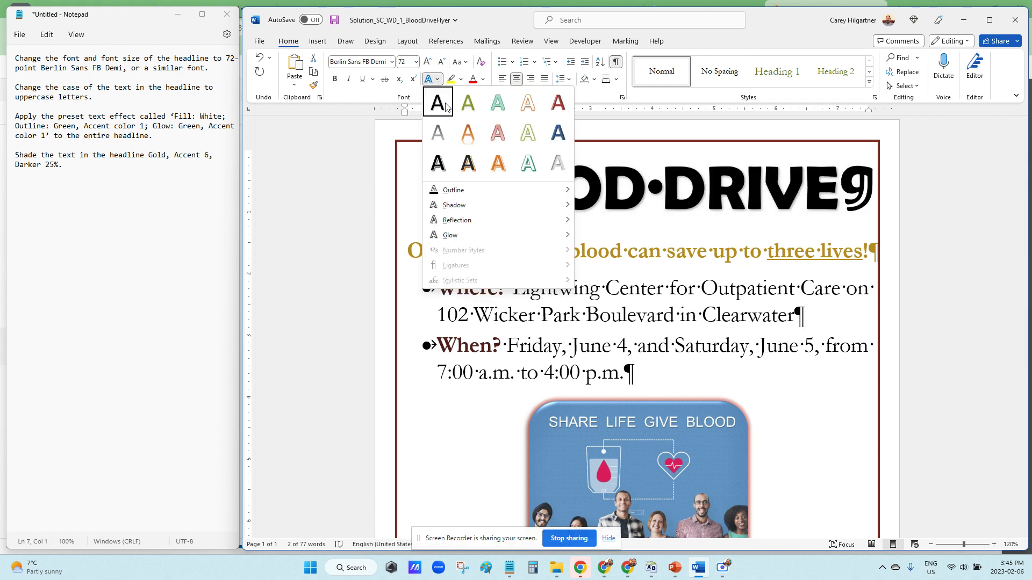
left_click(528, 132)
left_click(590, 253)
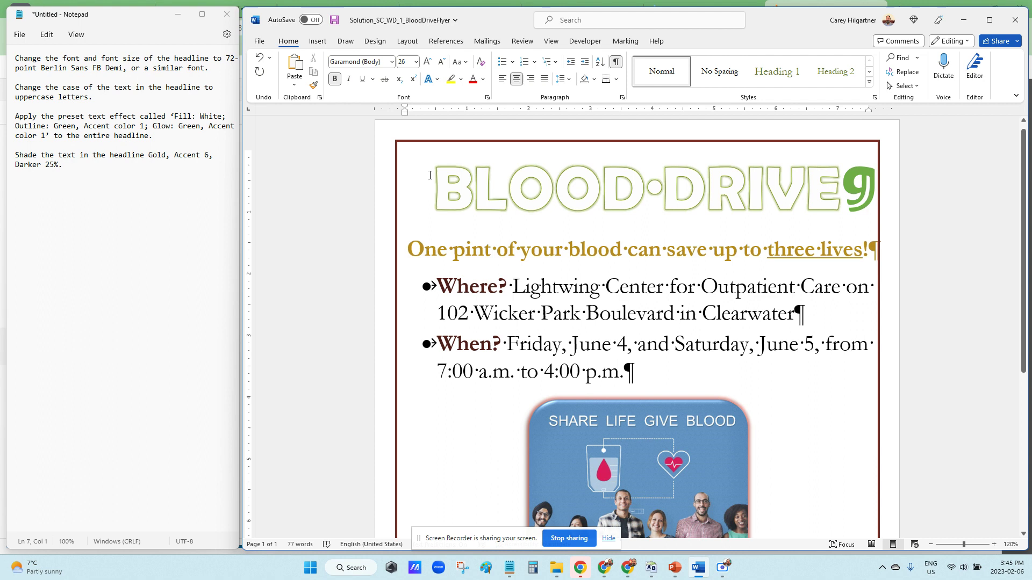
left_click_drag(431, 176, 886, 209)
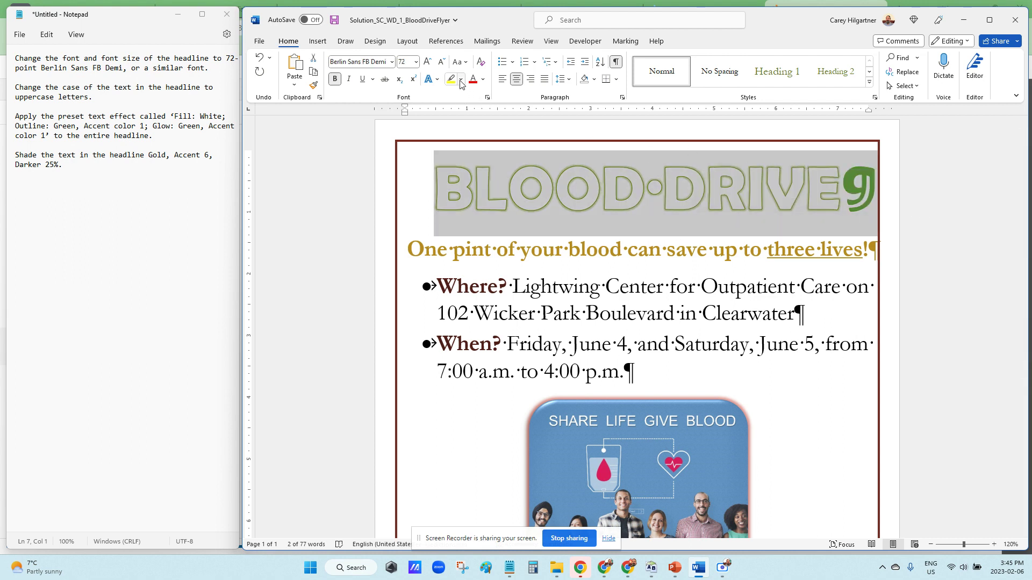
Apply gold paragraph shading behind the BLOOD DRIVE headline.
left_click(594, 83)
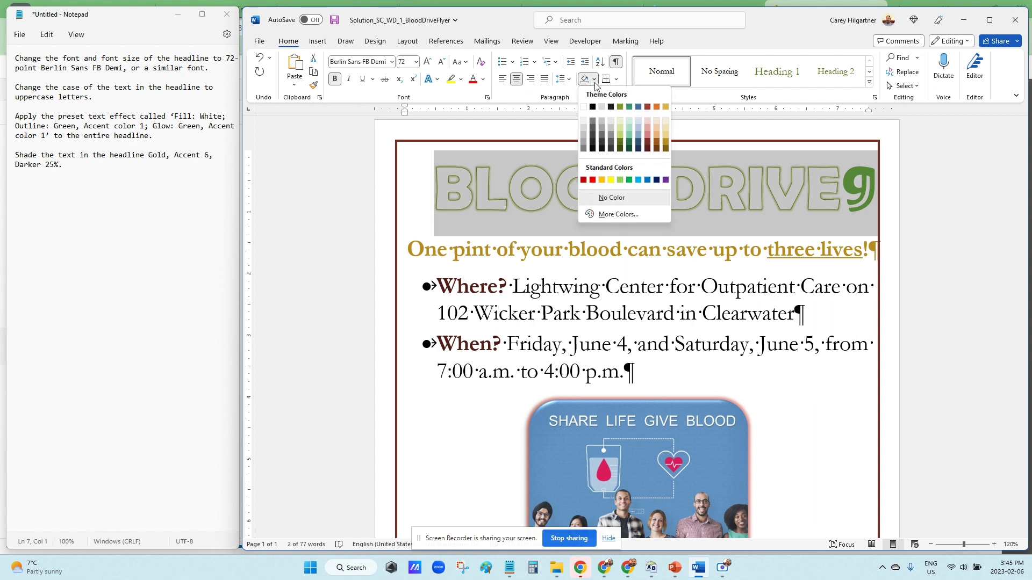
left_click(667, 105)
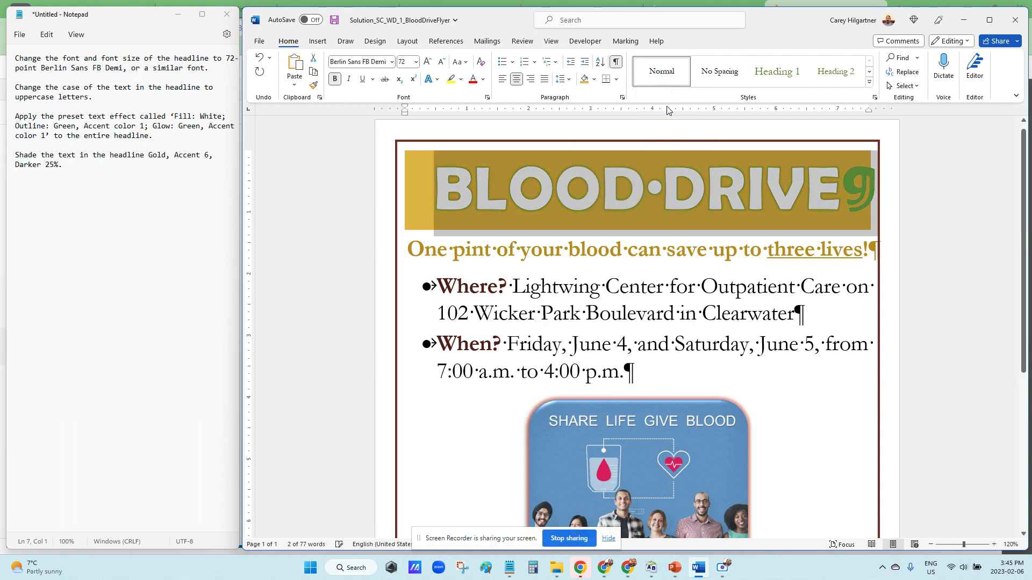
left_click(743, 248)
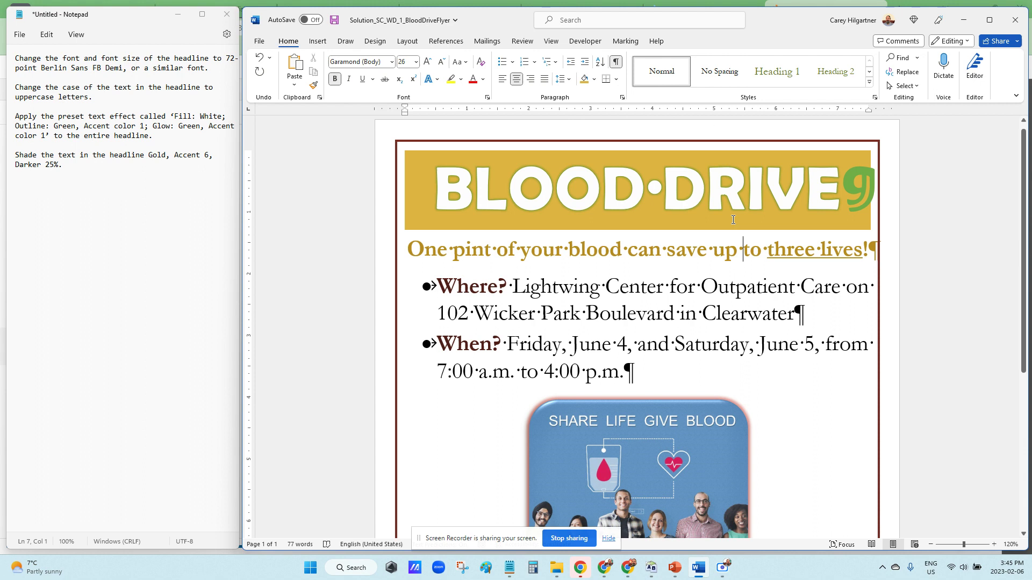
Apply the Red Violet theme colours, declining the Minimalist.dotx file warnings.
left_click(375, 40)
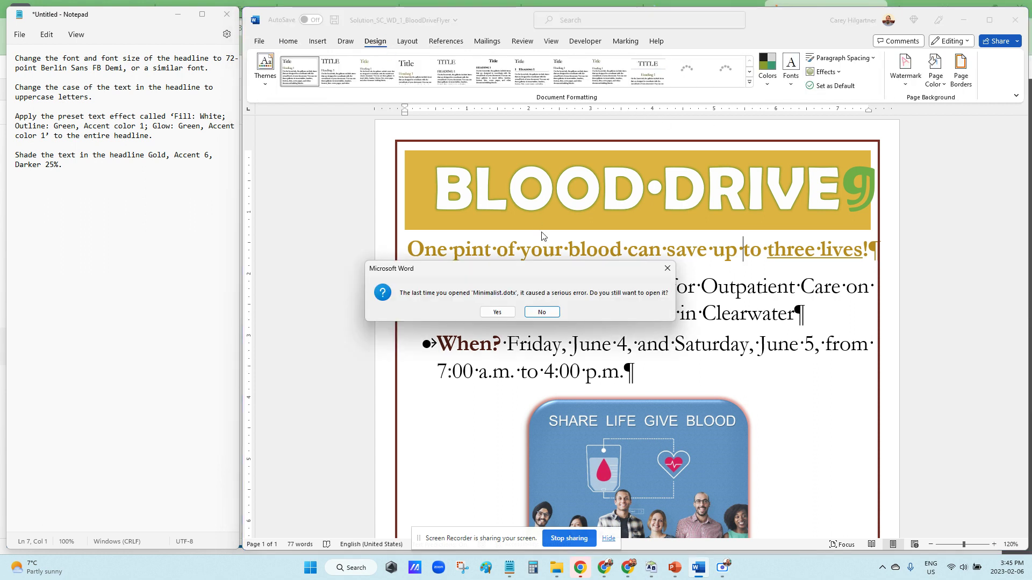
left_click(557, 314)
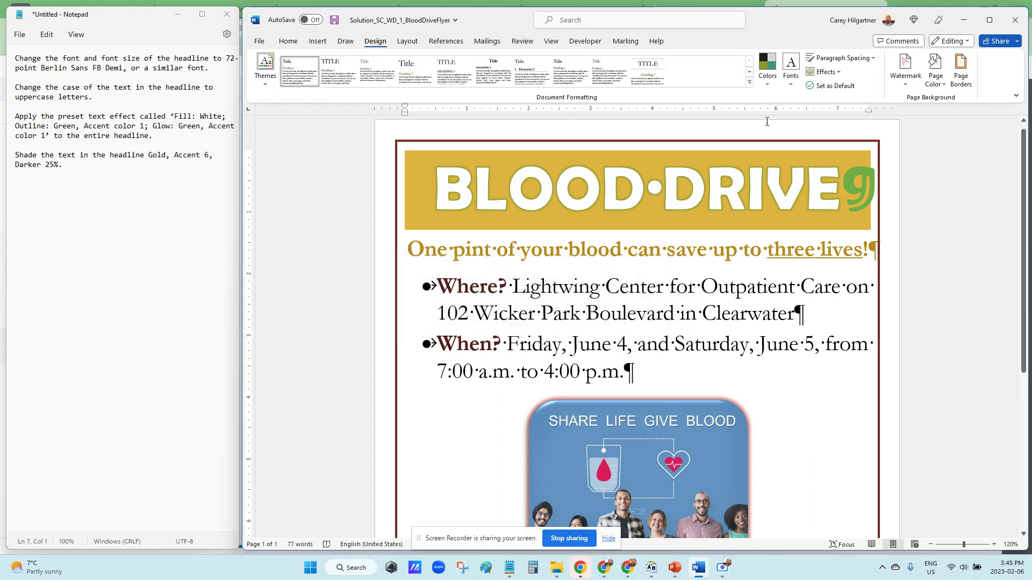
left_click(772, 87)
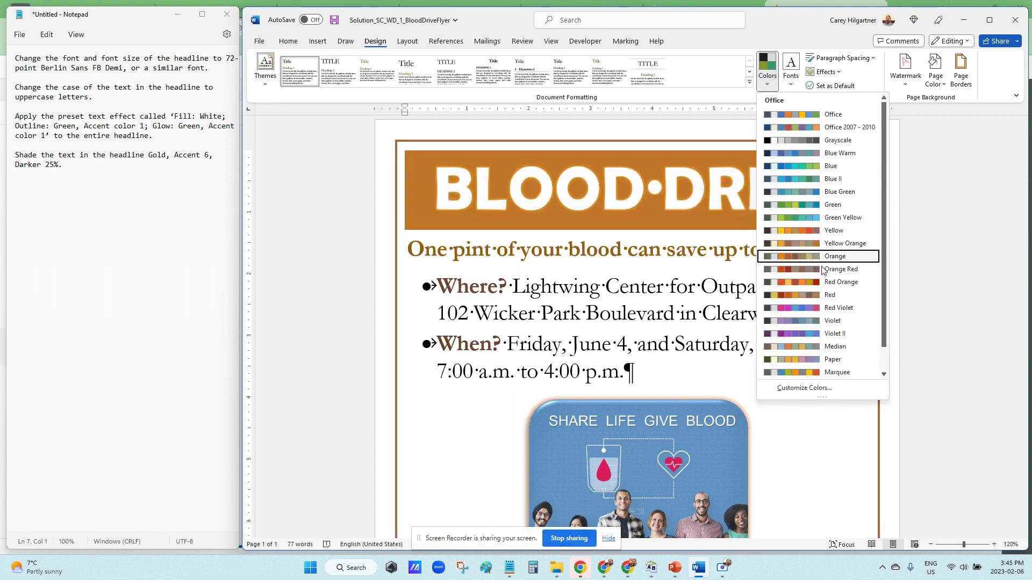
left_click(817, 308)
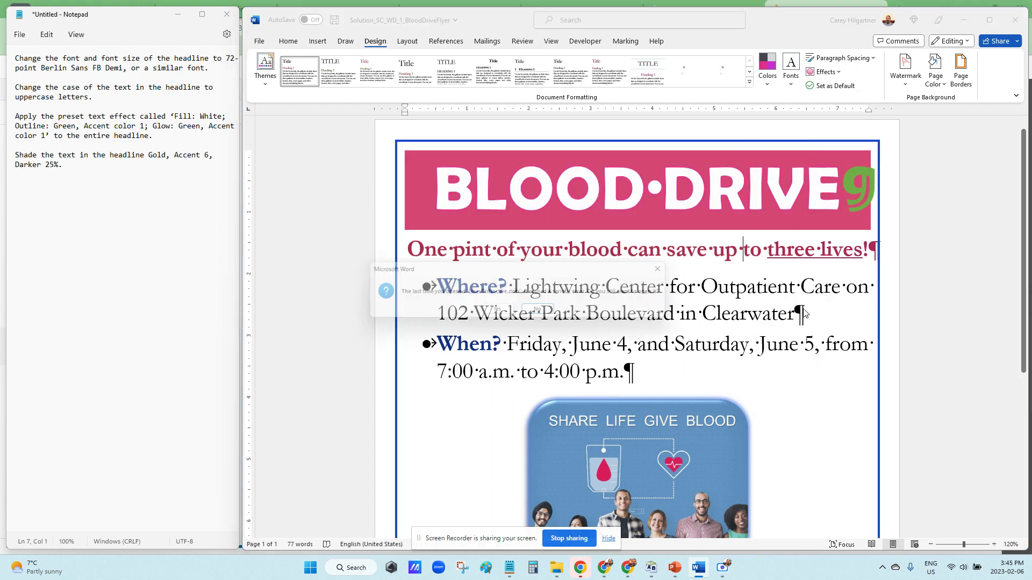
left_click(543, 311)
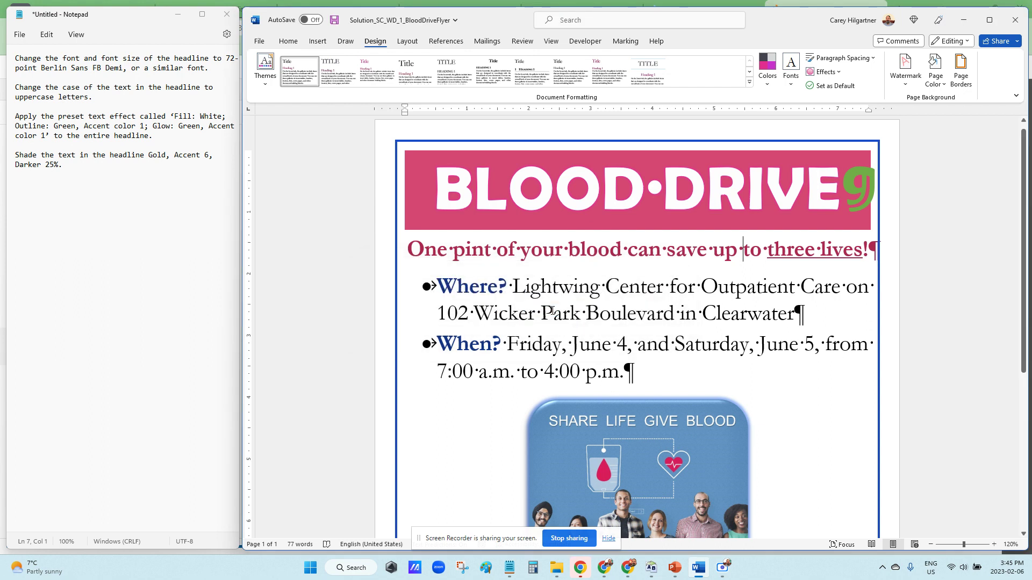